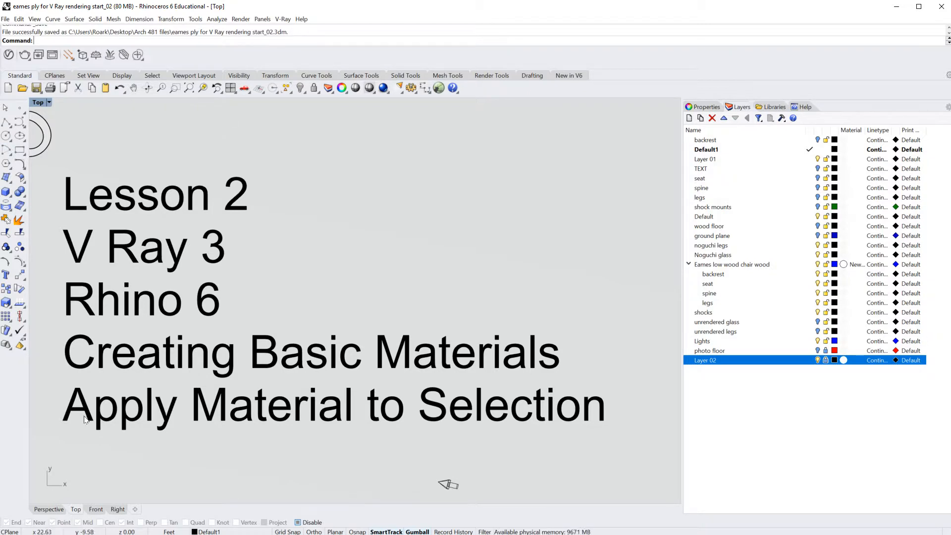
- Switch to the Perspective view, select the extruded 3 and y to inspect them as separate objects, and clear the selection
{"action": "left_click", "coordinate": [49, 509]}
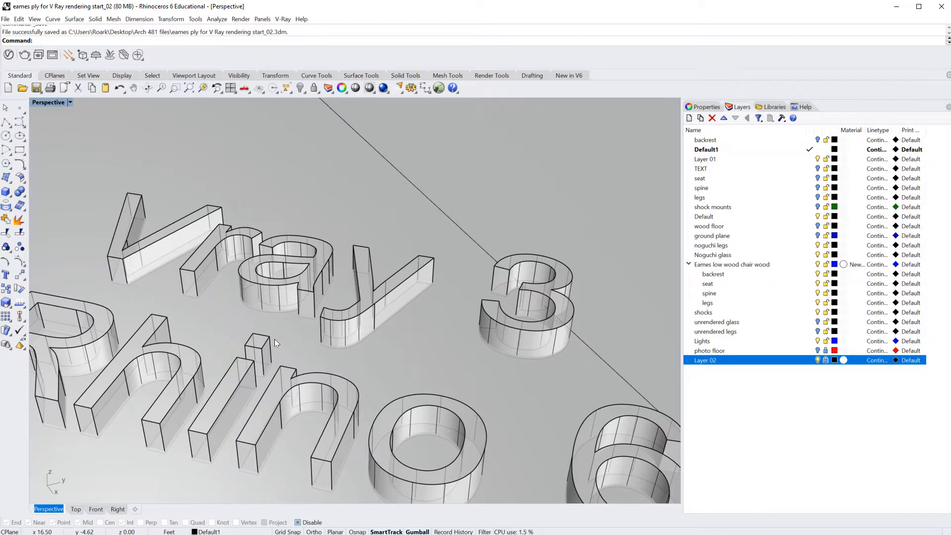
{"action": "left_click", "coordinate": [546, 263]}
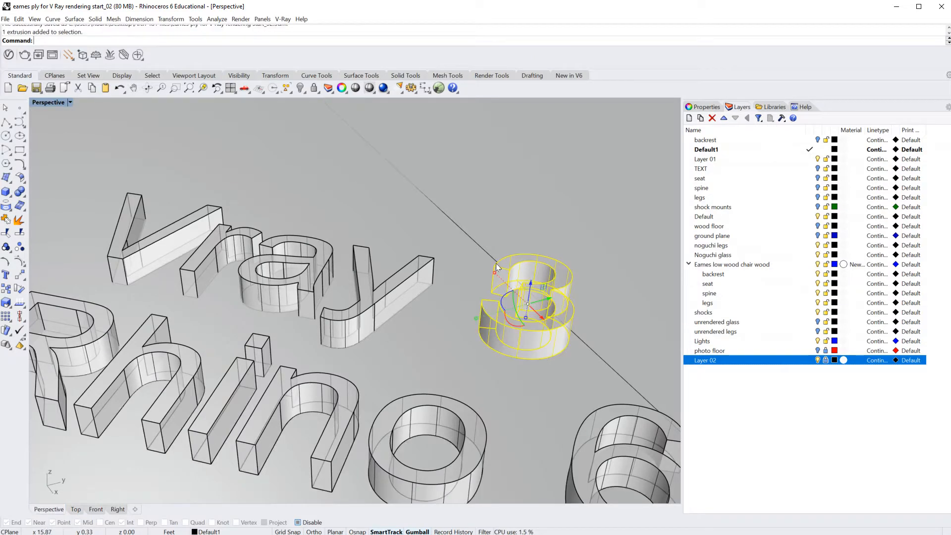
{"action": "left_click", "coordinate": [382, 287]}
{"action": "left_click", "coordinate": [507, 185]}
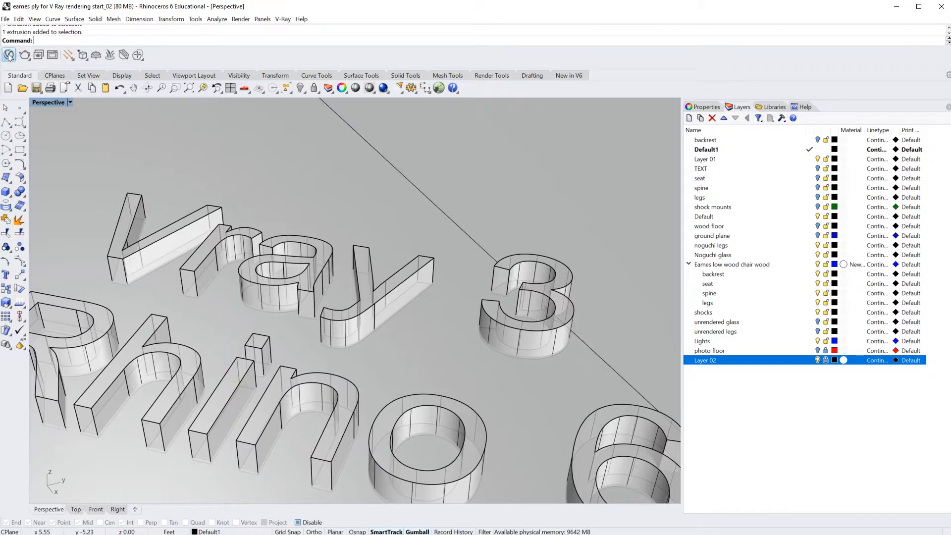
- Open the V-Ray Asset Editor and start an interactive render of the extruded text seen from a lower angle
{"action": "left_click", "coordinate": [283, 20]}
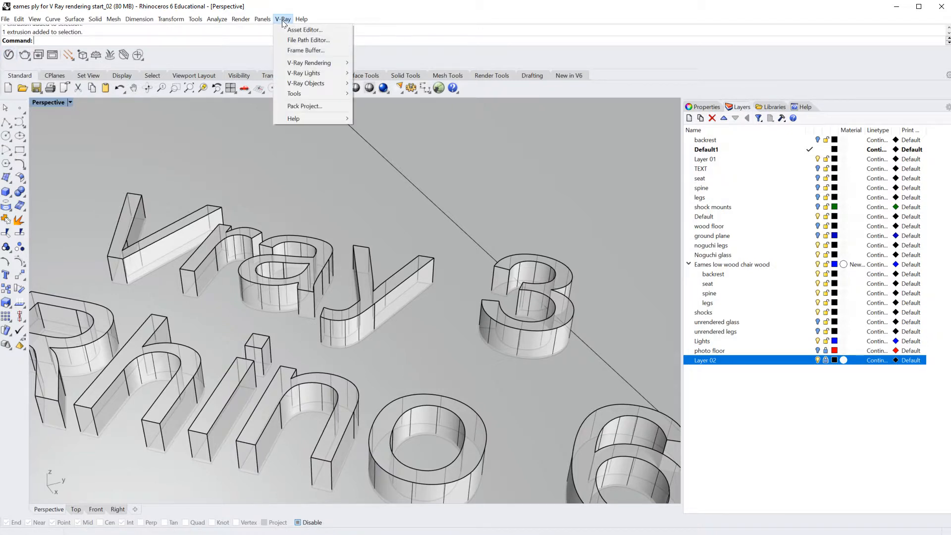
{"action": "left_click", "coordinate": [287, 32]}
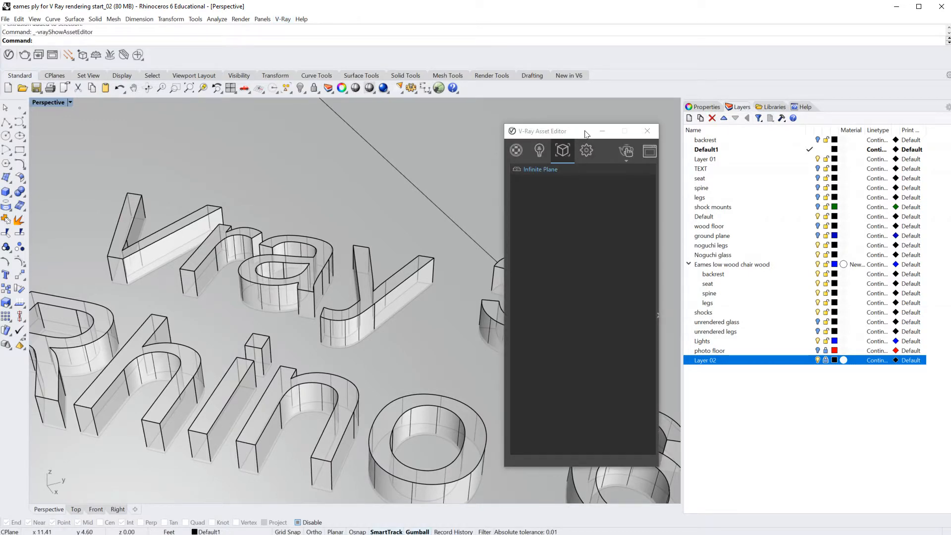
{"action": "left_click_drag", "start_coordinate": [584, 132], "coordinate": [509, 112]}
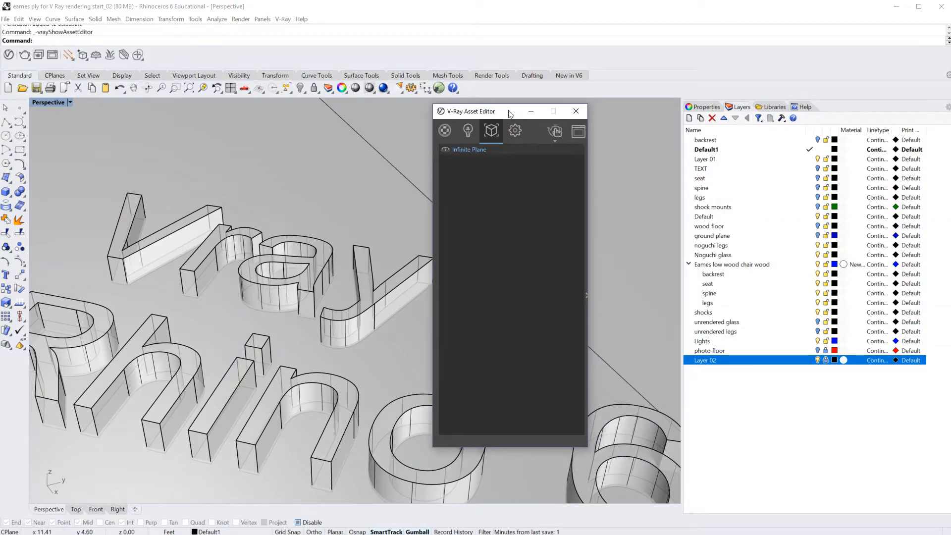
{"action": "left_click", "coordinate": [557, 130]}
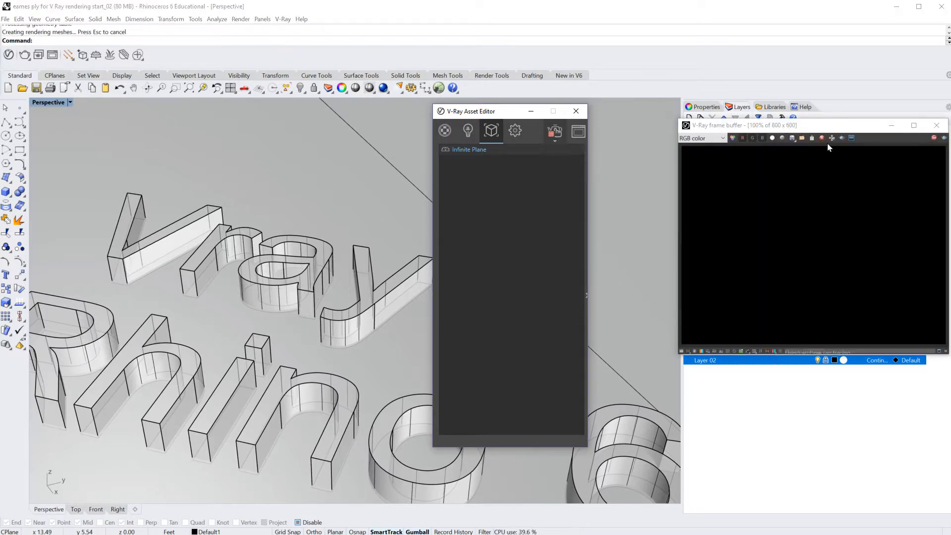
{"action": "left_click_drag", "start_coordinate": [846, 130], "coordinate": [821, 128]}
{"action": "right_click_drag", "start_coordinate": [631, 186], "coordinate": [344, 236]}
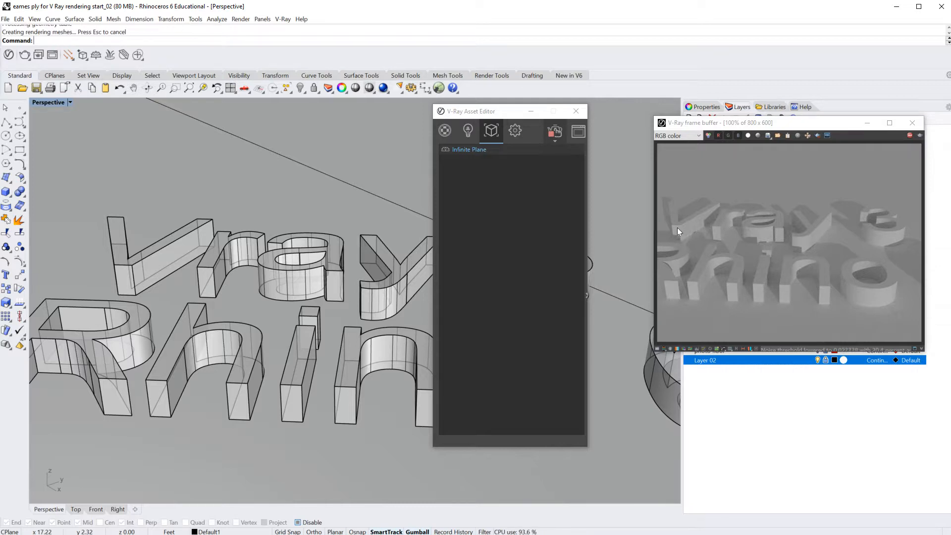
- Show the scene's materials with the settings of Glass frosted expanded, and take a brief look at the material library categories
{"action": "left_click", "coordinate": [445, 131]}
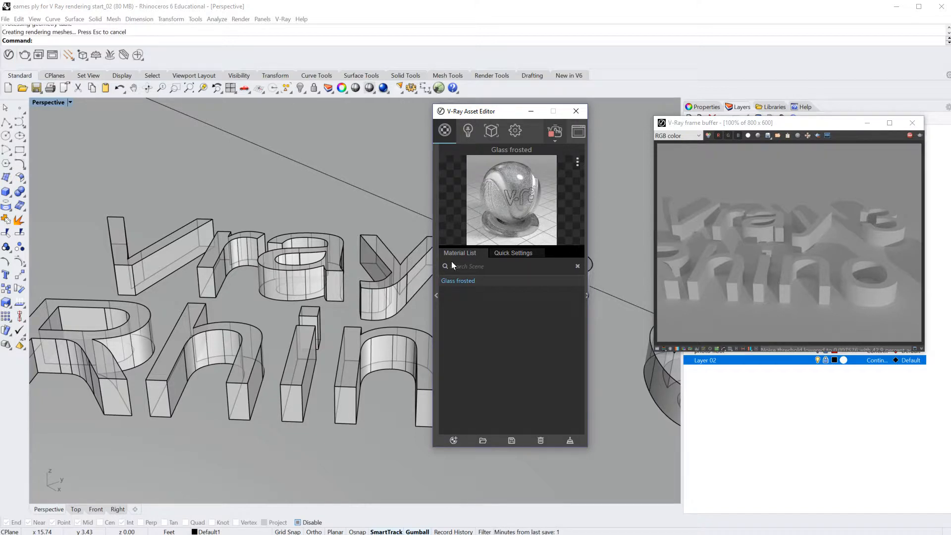
{"action": "left_click", "coordinate": [588, 295]}
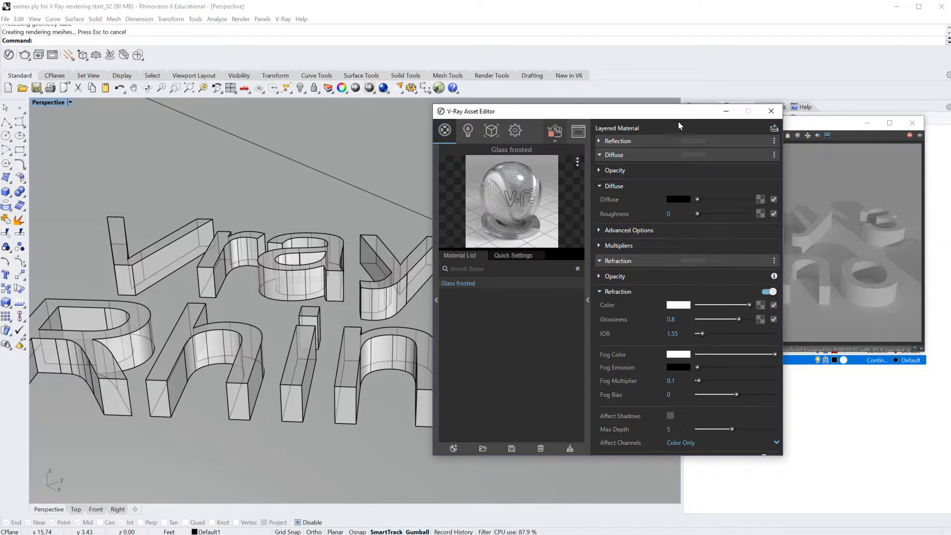
{"action": "left_click_drag", "start_coordinate": [662, 116], "coordinate": [532, 110]}
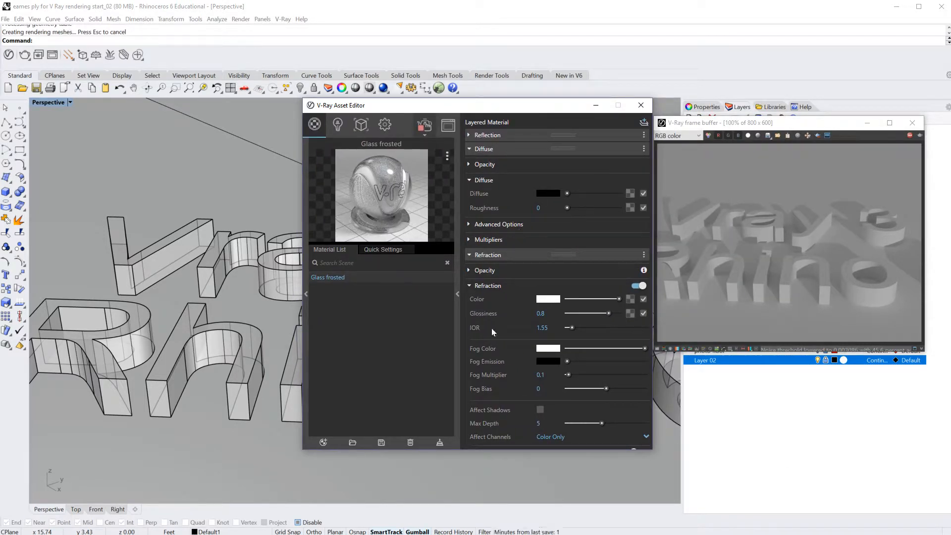
{"action": "left_click", "coordinate": [306, 294]}
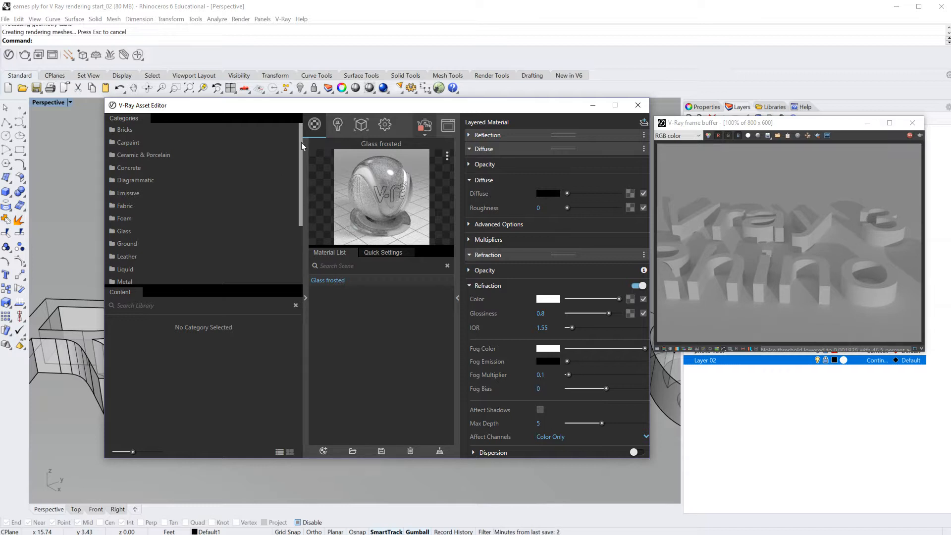
{"action": "left_click", "coordinate": [305, 297]}
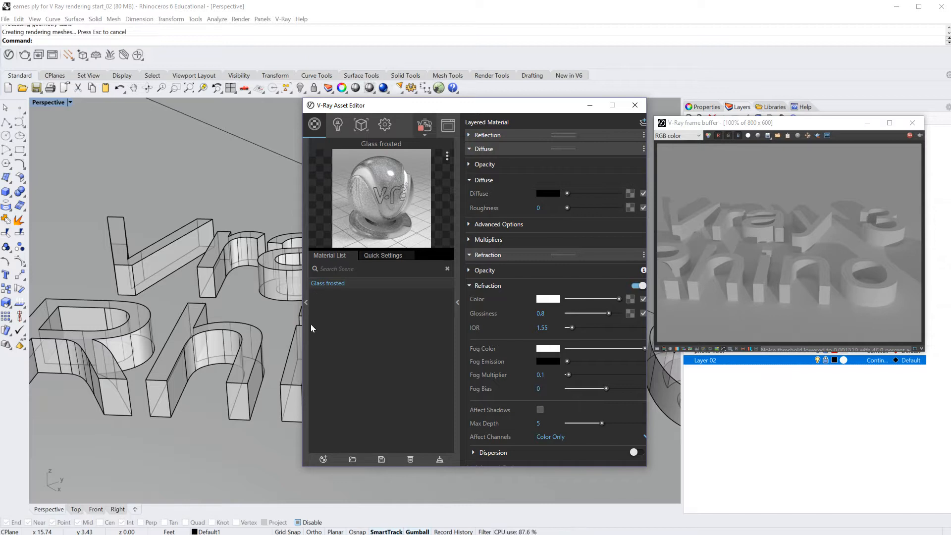
{"action": "left_click_drag", "start_coordinate": [485, 105], "coordinate": [501, 86]}
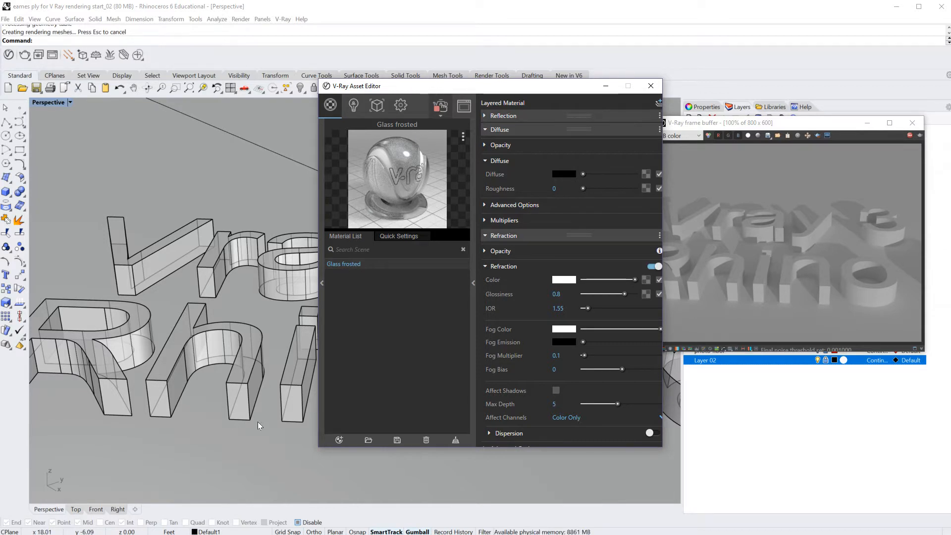
- Create a Generic material and set its diffuse color to bright red (R 0.979, G 0.018, B 0.018)
{"action": "left_click", "coordinate": [339, 440]}
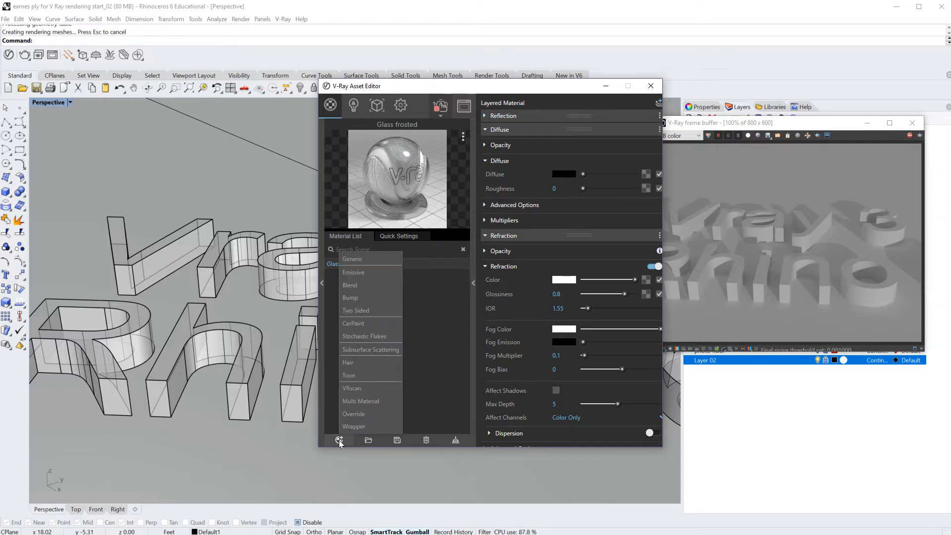
{"action": "left_click", "coordinate": [356, 263]}
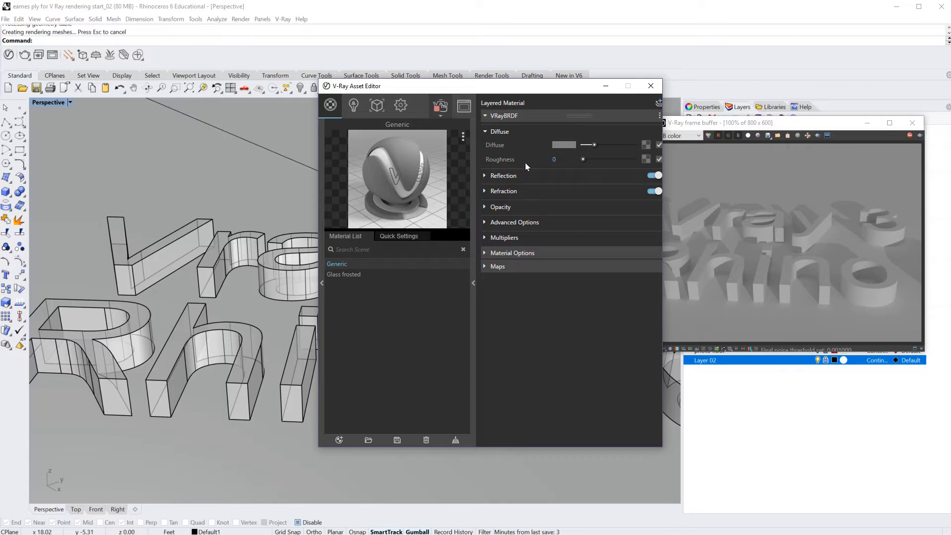
{"action": "left_click", "coordinate": [566, 144]}
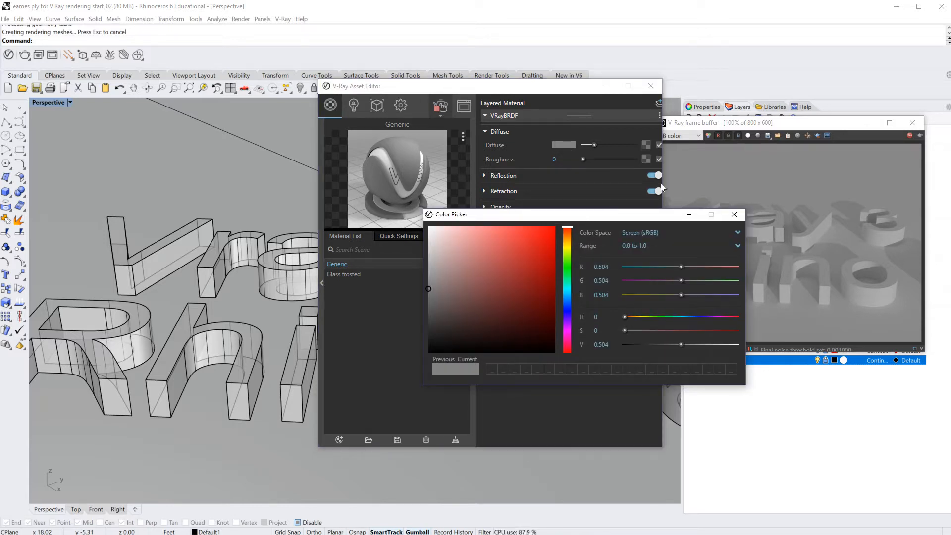
{"action": "left_click_drag", "start_coordinate": [618, 219], "coordinate": [659, 163]}
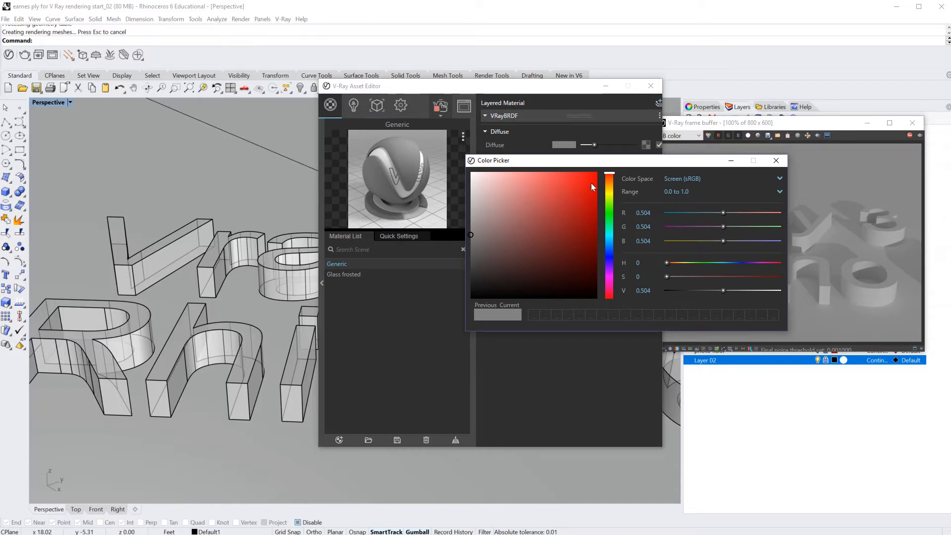
{"action": "left_click_drag", "start_coordinate": [471, 233], "coordinate": [596, 177]}
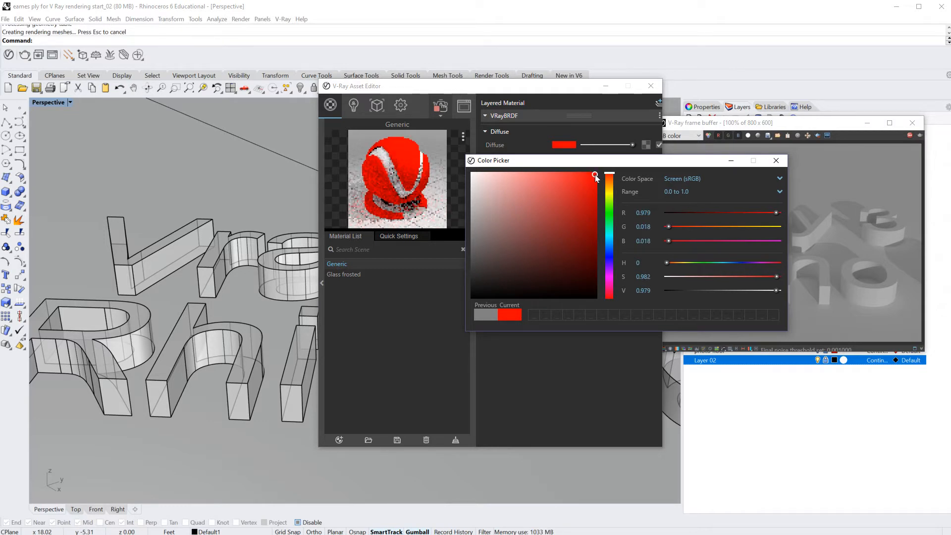
{"action": "left_click", "coordinate": [777, 161]}
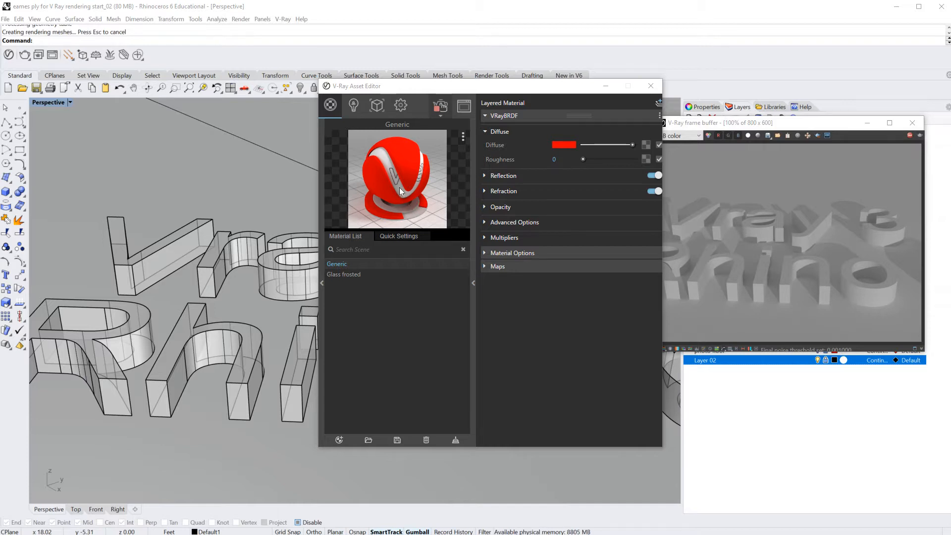
- Rename the new Generic material as "red"
{"action": "double_click", "coordinate": [344, 263]}
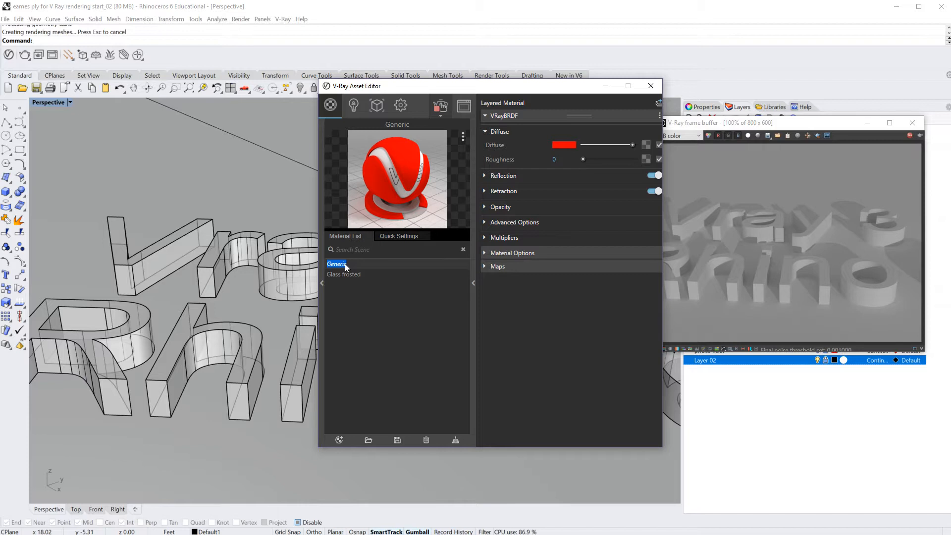
{"action": "type", "text": "ru"}
{"action": "type", "text": "d"}
{"action": "key", "text": "Return"}
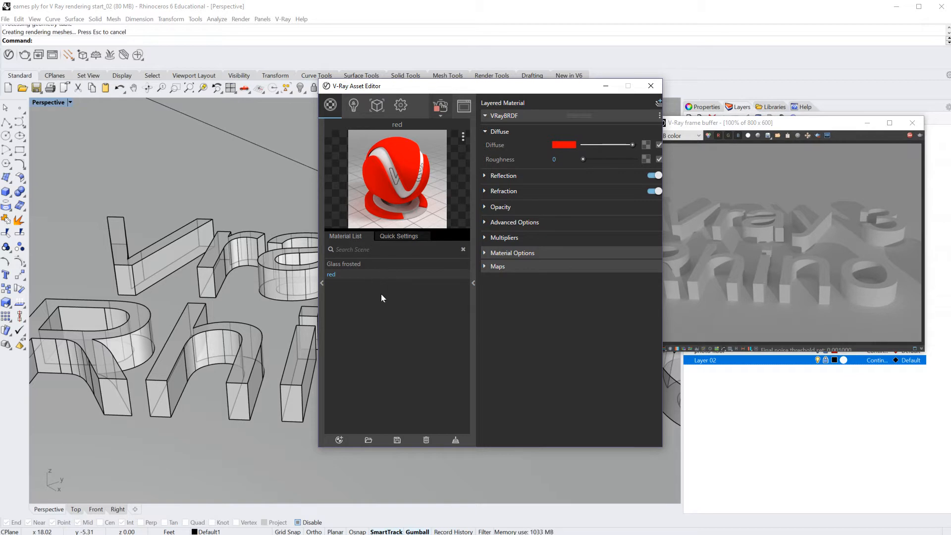
- Create a second Generic material and set its diffuse color to bright yellow (R 0.955, G 0.971, B 0.029)
{"action": "left_click", "coordinate": [339, 440]}
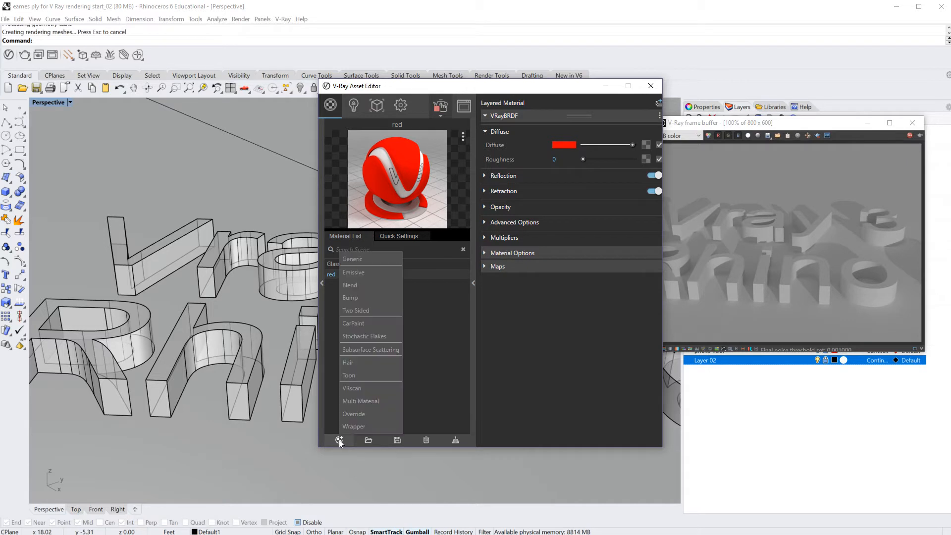
{"action": "left_click", "coordinate": [352, 259]}
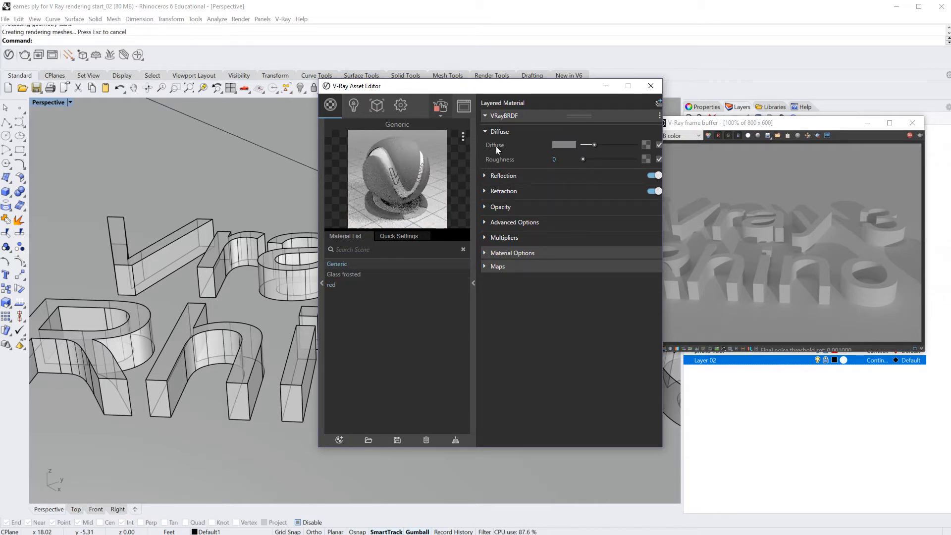
{"action": "left_click", "coordinate": [569, 145]}
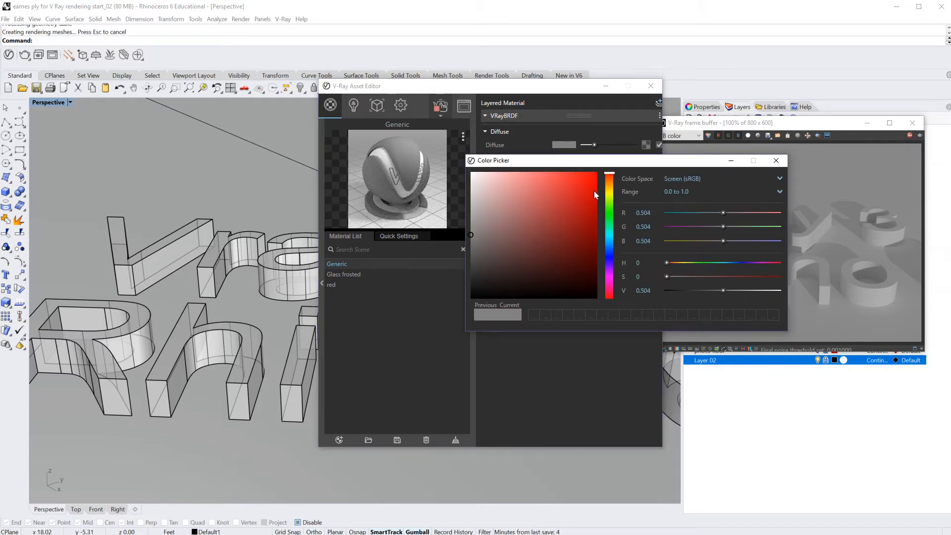
{"action": "left_click", "coordinate": [610, 195]}
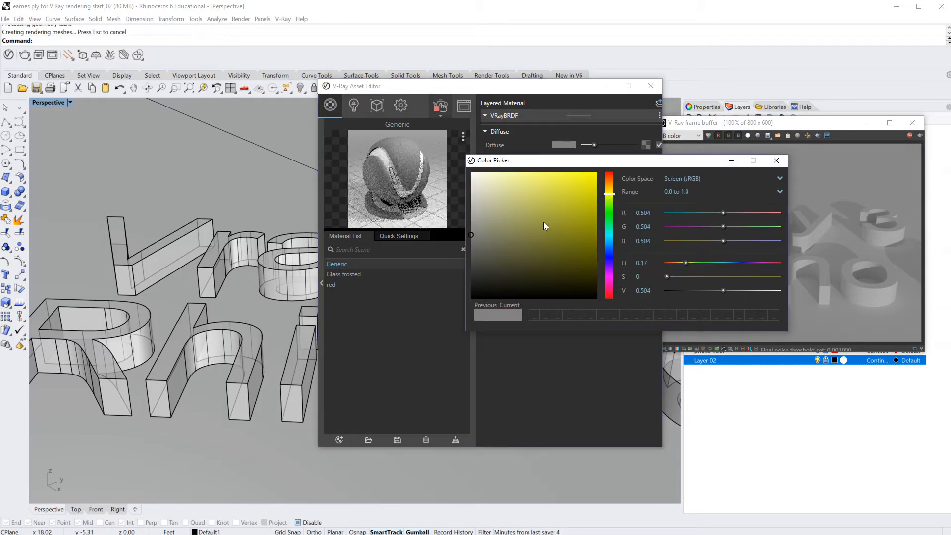
{"action": "left_click_drag", "start_coordinate": [486, 225], "coordinate": [594, 175]}
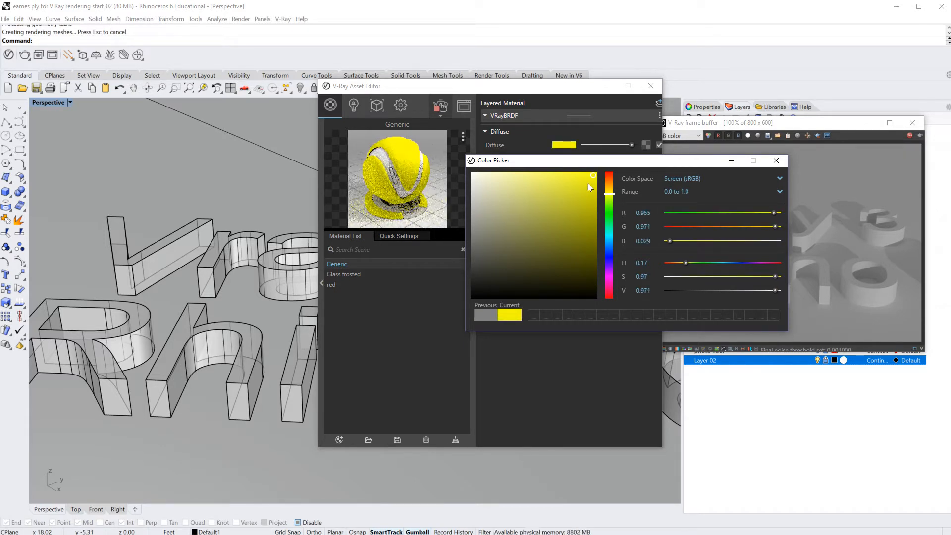
{"action": "left_click", "coordinate": [776, 160]}
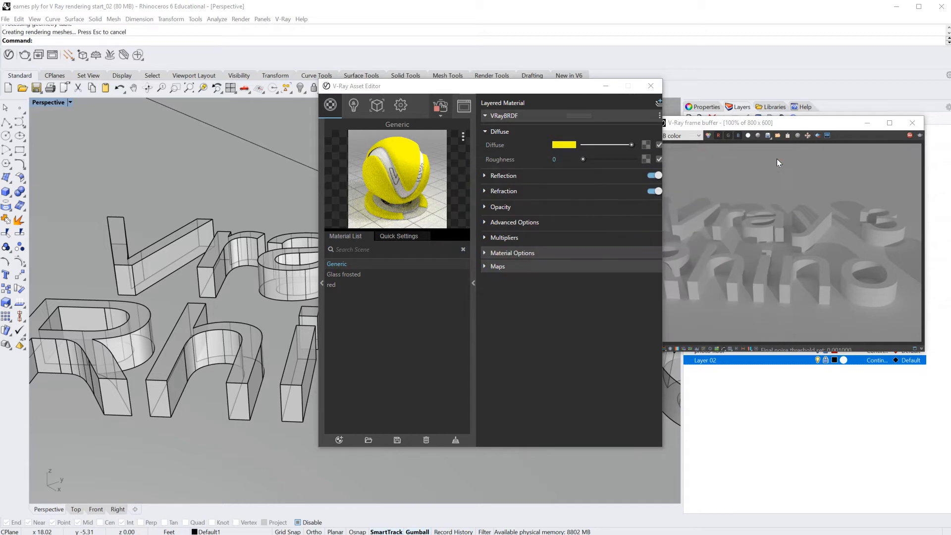
- Rename the yellow-colored Generic material as "Yellow"
{"action": "left_click", "coordinate": [348, 264]}
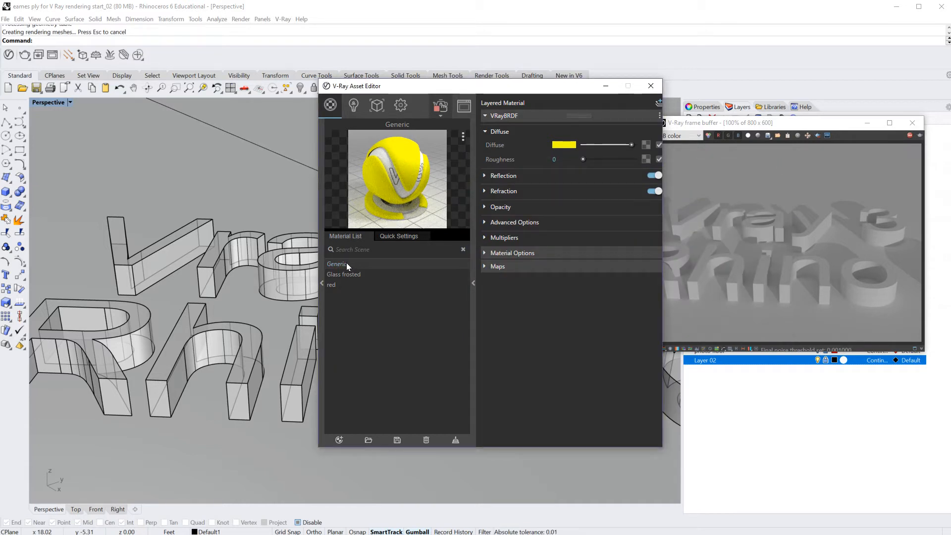
{"action": "right_click", "coordinate": [333, 264]}
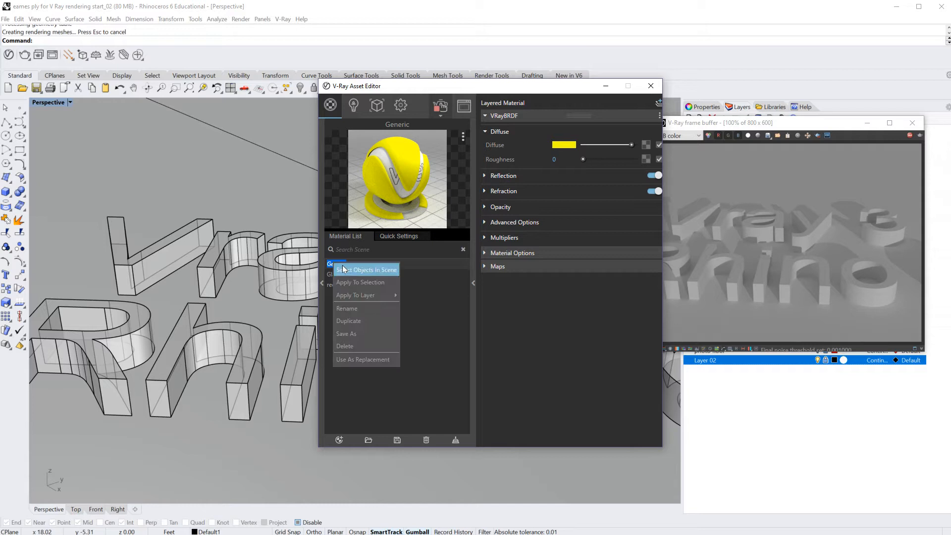
{"action": "left_click", "coordinate": [364, 310]}
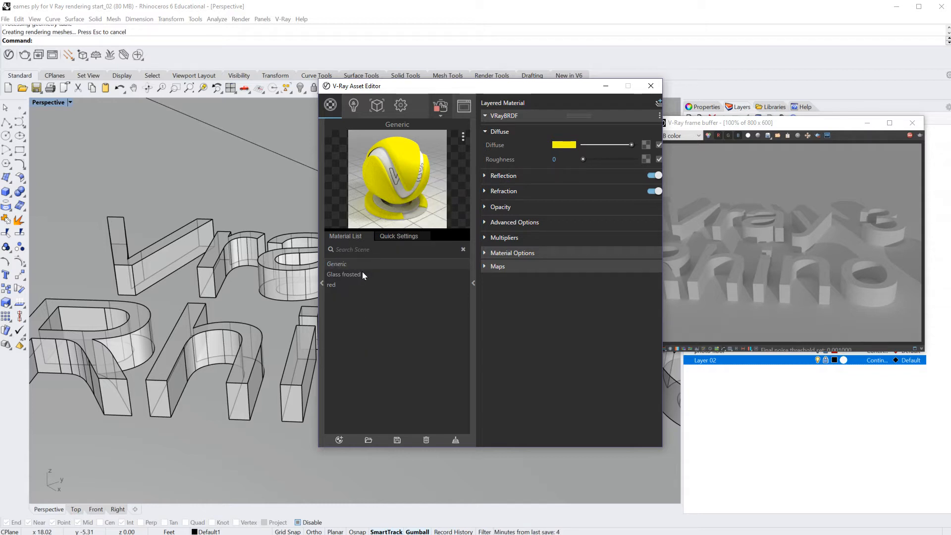
{"action": "left_click_drag", "start_coordinate": [349, 266], "coordinate": [327, 268]}
{"action": "type", "text": "Yellow"}
{"action": "key", "text": "Return"}
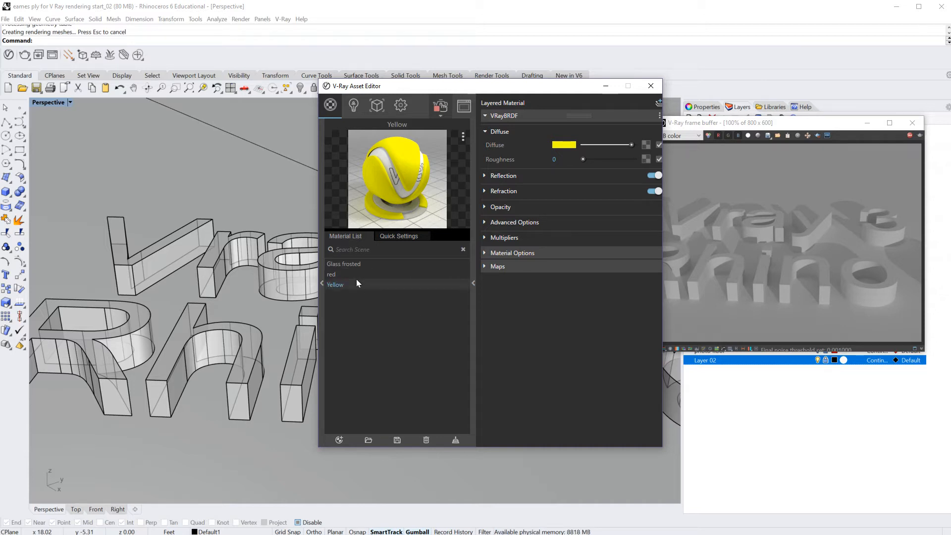
- Create a third Generic material and set its diffuse color to bright blue (R 0.029, G 0.122, B 0.967)
{"action": "left_click", "coordinate": [340, 439]}
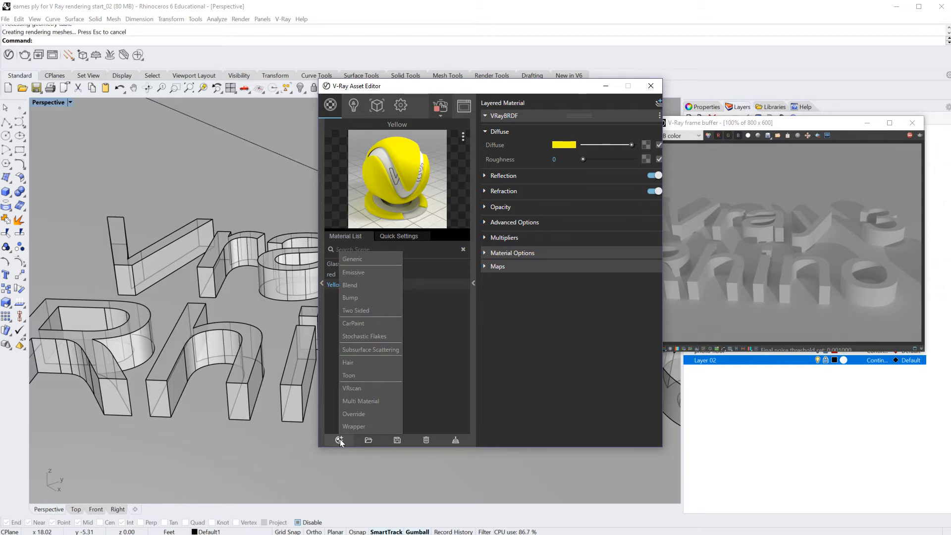
{"action": "left_click", "coordinate": [357, 260]}
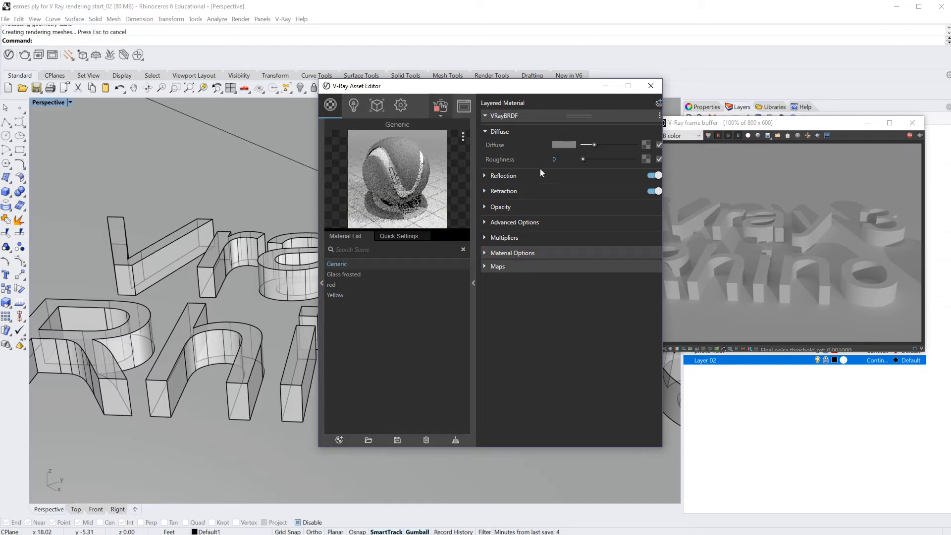
{"action": "left_click", "coordinate": [566, 145]}
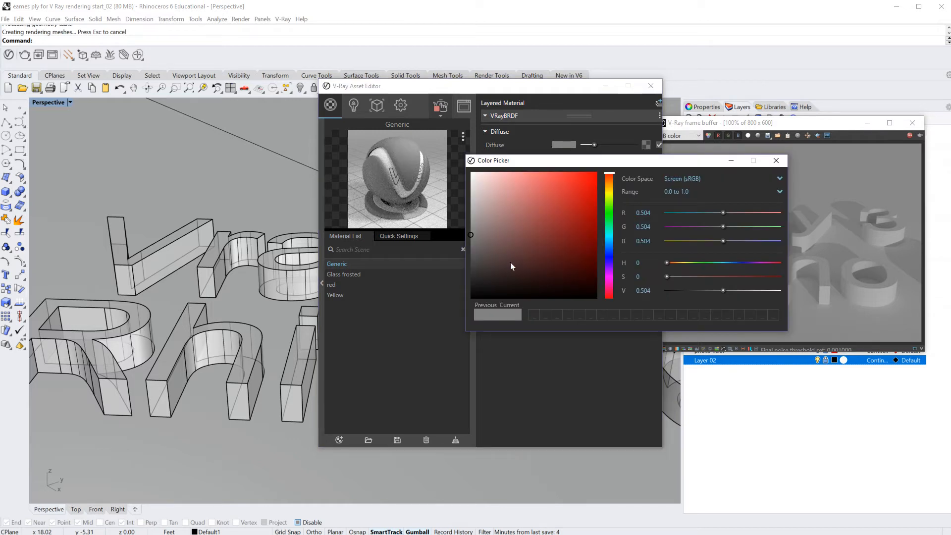
{"action": "left_click", "coordinate": [609, 254]}
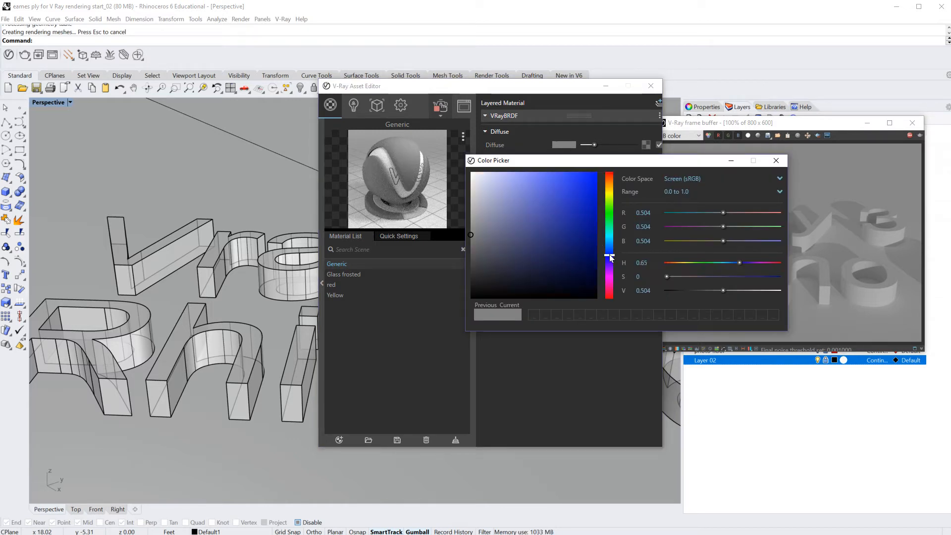
{"action": "left_click_drag", "start_coordinate": [471, 234], "coordinate": [594, 177]}
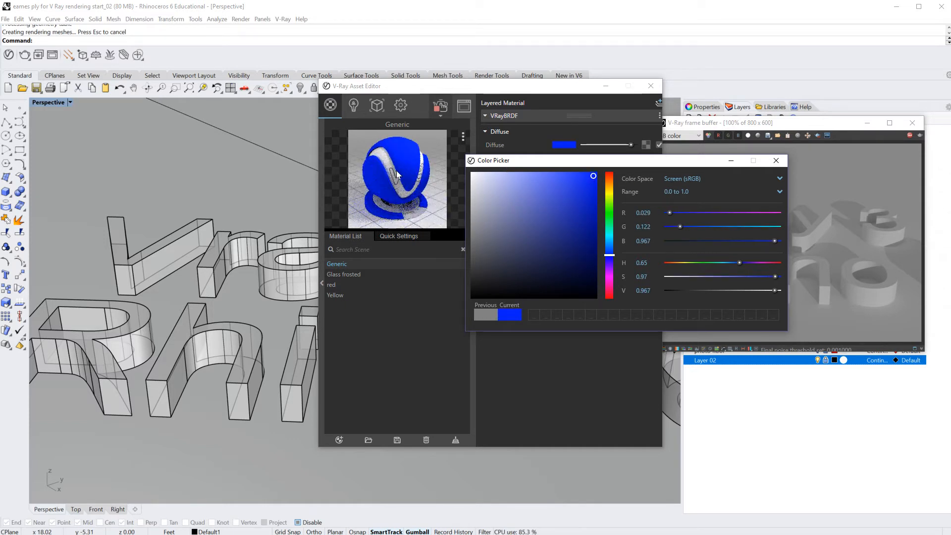
{"action": "left_click", "coordinate": [779, 163]}
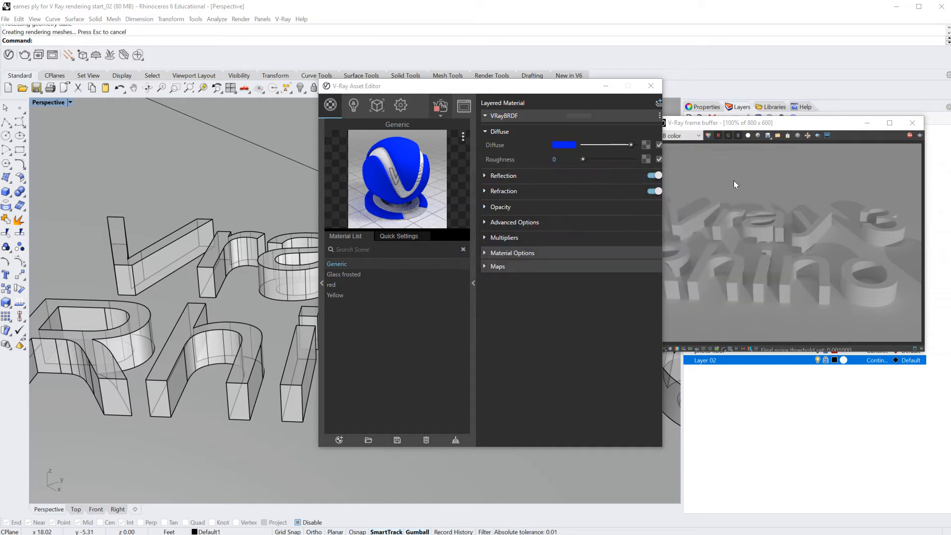
- Rename the blue-colored Generic material as "Blue"
{"action": "right_click", "coordinate": [346, 264]}
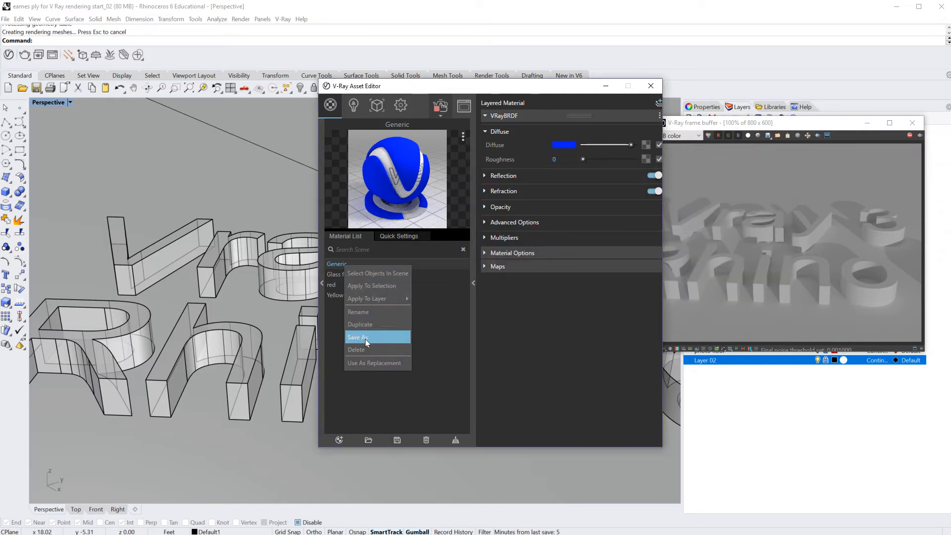
{"action": "left_click", "coordinate": [365, 312]}
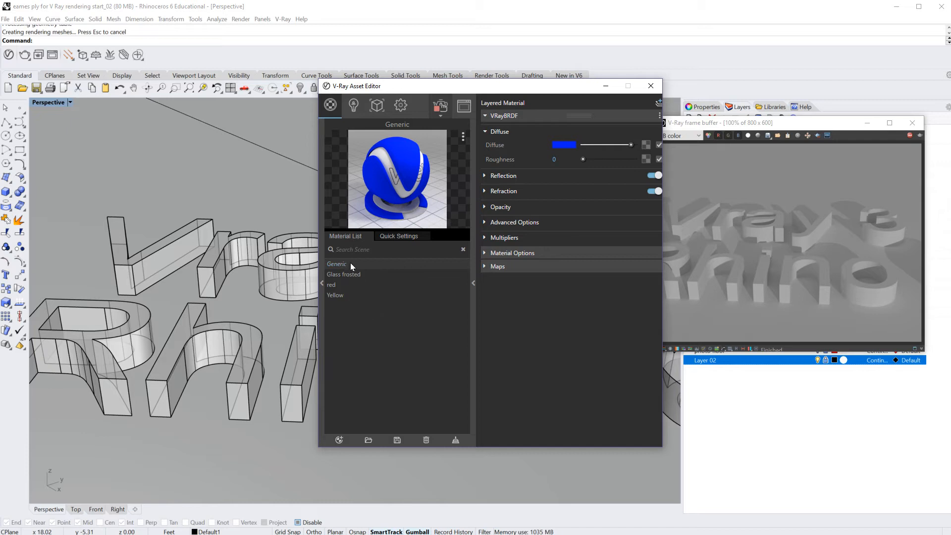
{"action": "type", "text": "Blue"}
{"action": "key", "text": "Return"}
- Apply the Blue material to the extruded letter "V" in the upper word and deselect the letter
{"action": "left_click", "coordinate": [186, 235]}
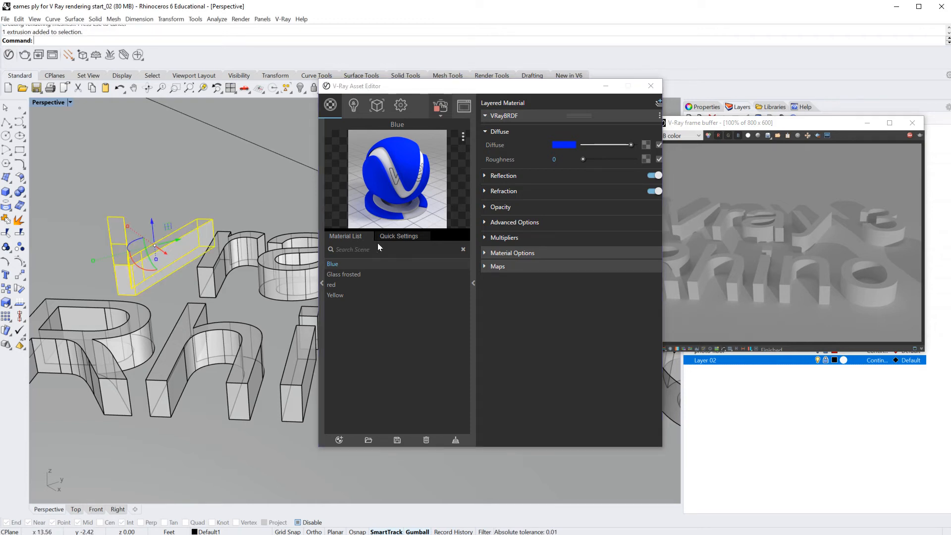
{"action": "right_click", "coordinate": [333, 266]}
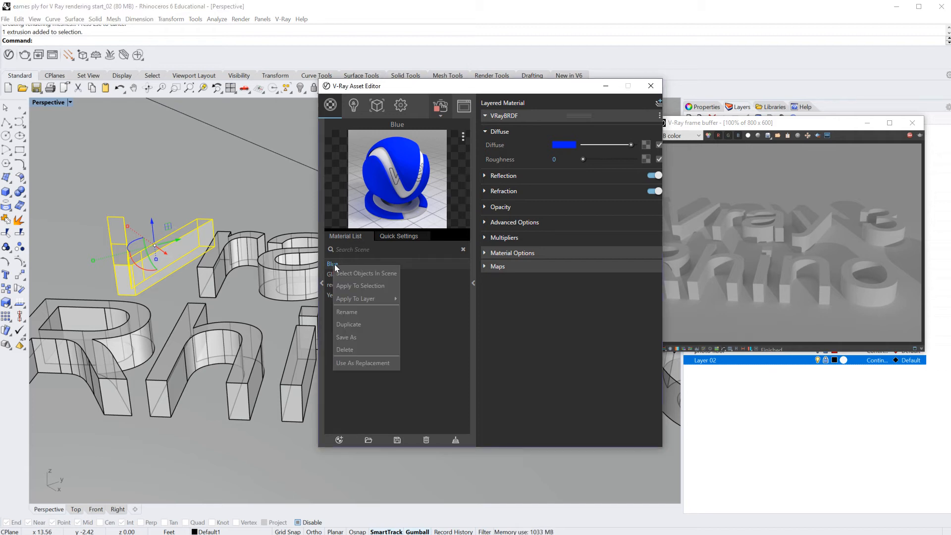
{"action": "left_click", "coordinate": [353, 287]}
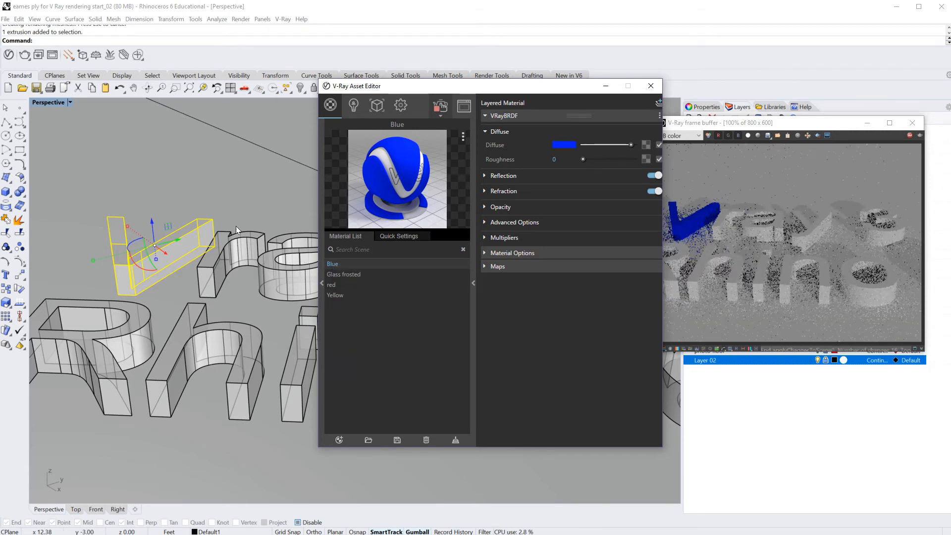
{"action": "left_click", "coordinate": [231, 190]}
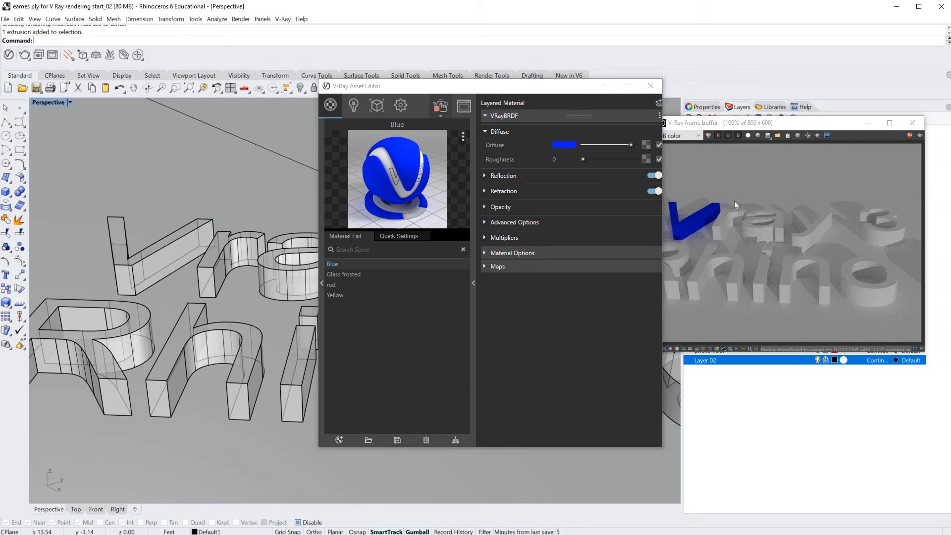
- Apply the red material to the extruded letter "r" next to the "V"
{"action": "right_click_drag", "start_coordinate": [275, 455], "coordinate": [315, 466]}
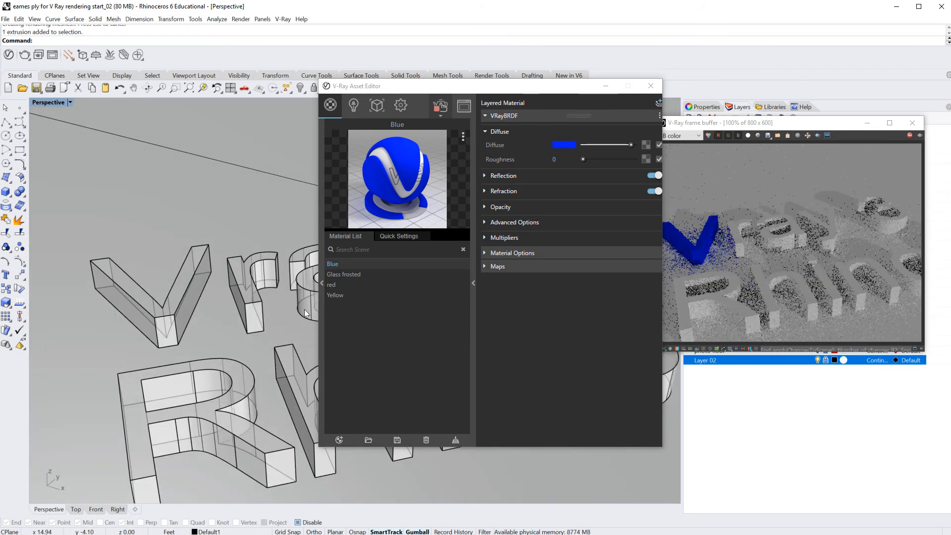
{"action": "left_click", "coordinate": [251, 299]}
{"action": "left_click", "coordinate": [336, 285]}
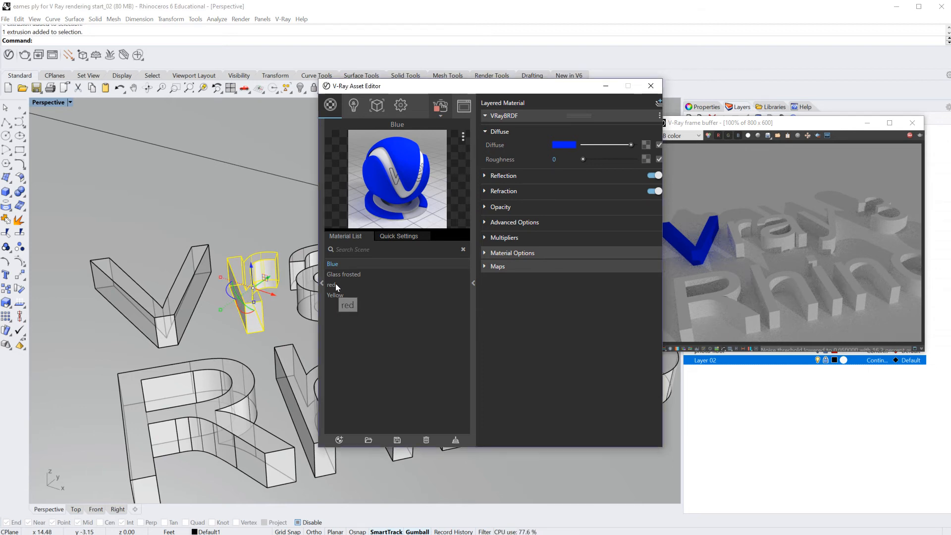
{"action": "right_click", "coordinate": [335, 284]}
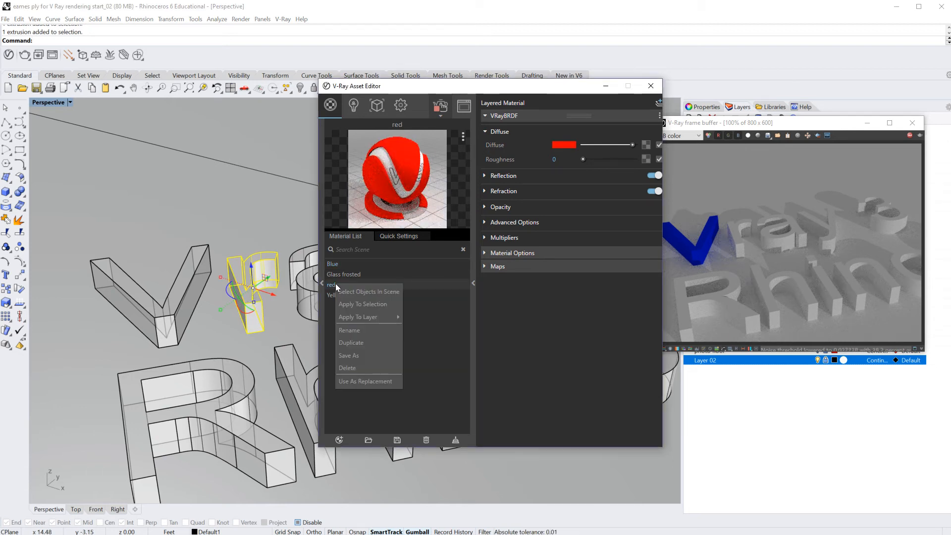
{"action": "left_click", "coordinate": [362, 305]}
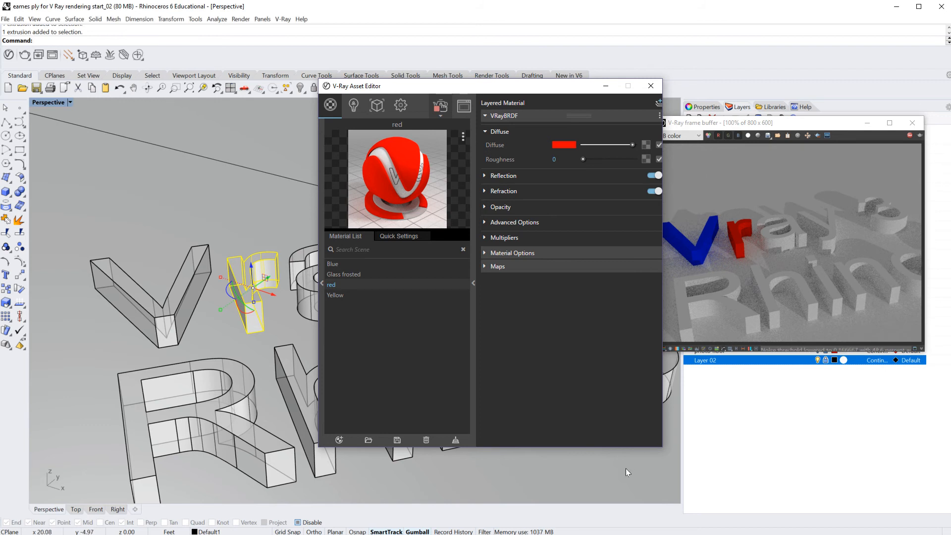
- Clear the selection of the "r" and apply the Yellow material to the extruded letter "a" beside it
{"action": "right_click_drag", "start_coordinate": [626, 468], "coordinate": [592, 472]}
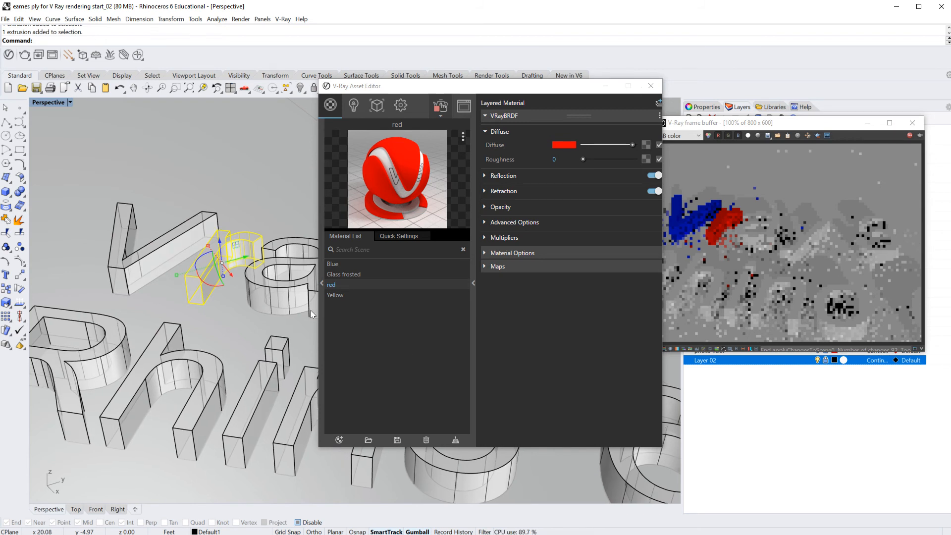
{"action": "key", "text": "Escape"}
{"action": "left_click", "coordinate": [293, 287]}
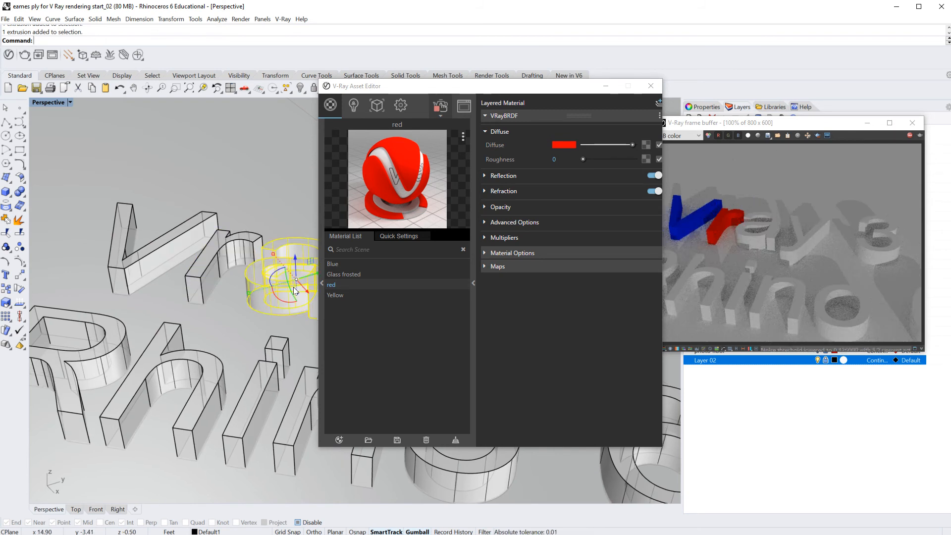
{"action": "left_click", "coordinate": [335, 295]}
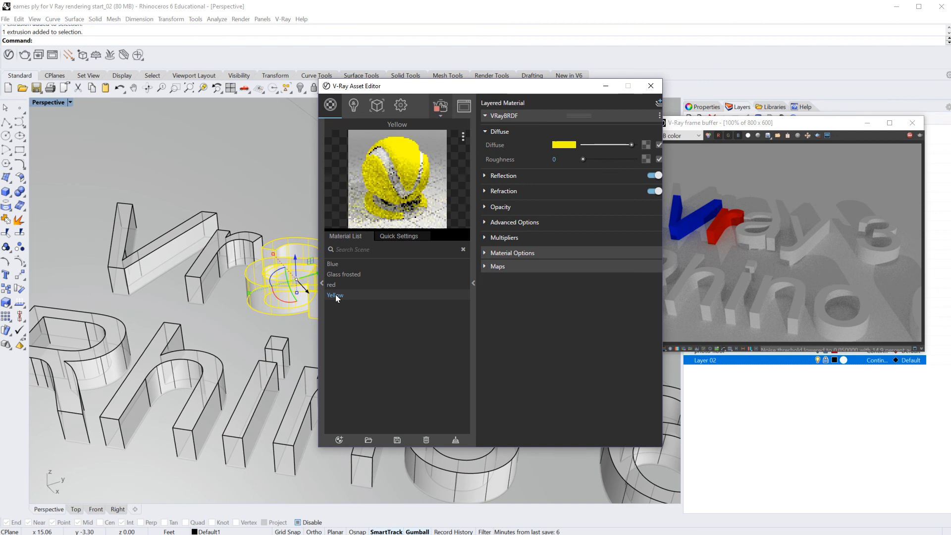
{"action": "right_click", "coordinate": [335, 296]}
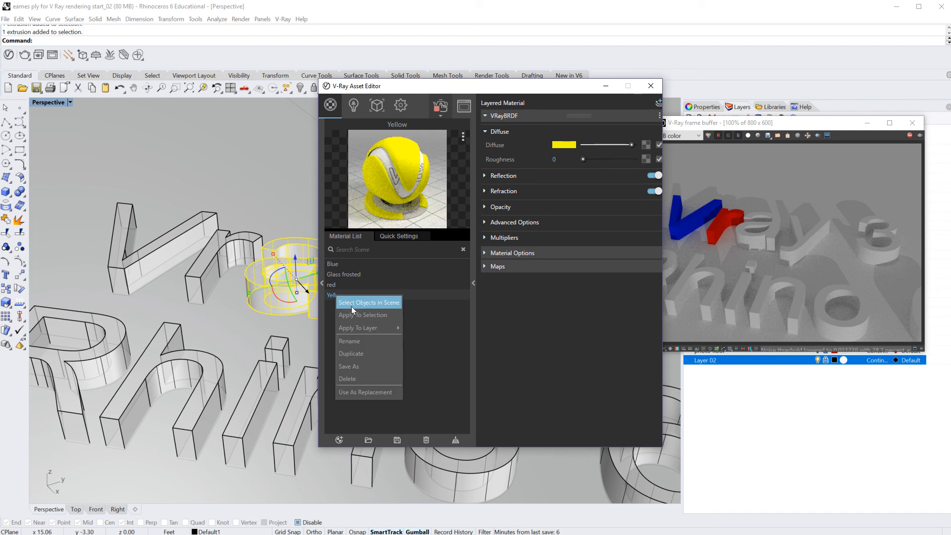
{"action": "left_click", "coordinate": [359, 317]}
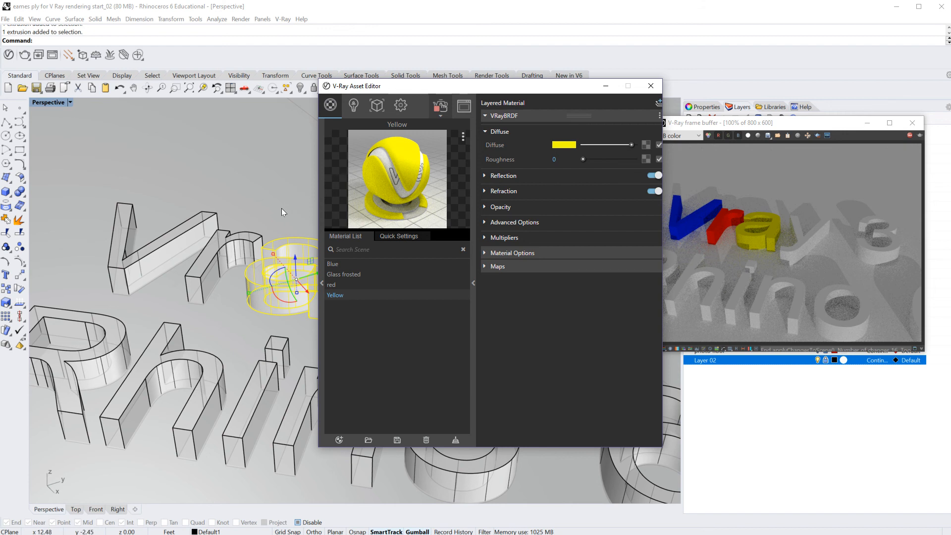
{"action": "mouse_move", "coordinate": [282, 208]}
{"action": "right_mouse_down"}
{"action": "mouse_move", "coordinate": [267, 206]}
{"action": "mouse_move", "coordinate": [272, 214]}
{"action": "right_mouse_up"}
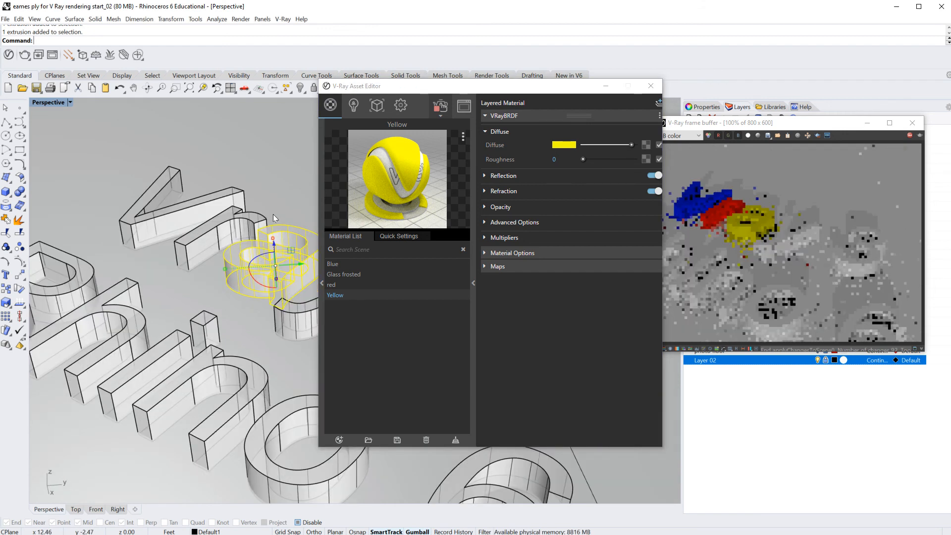